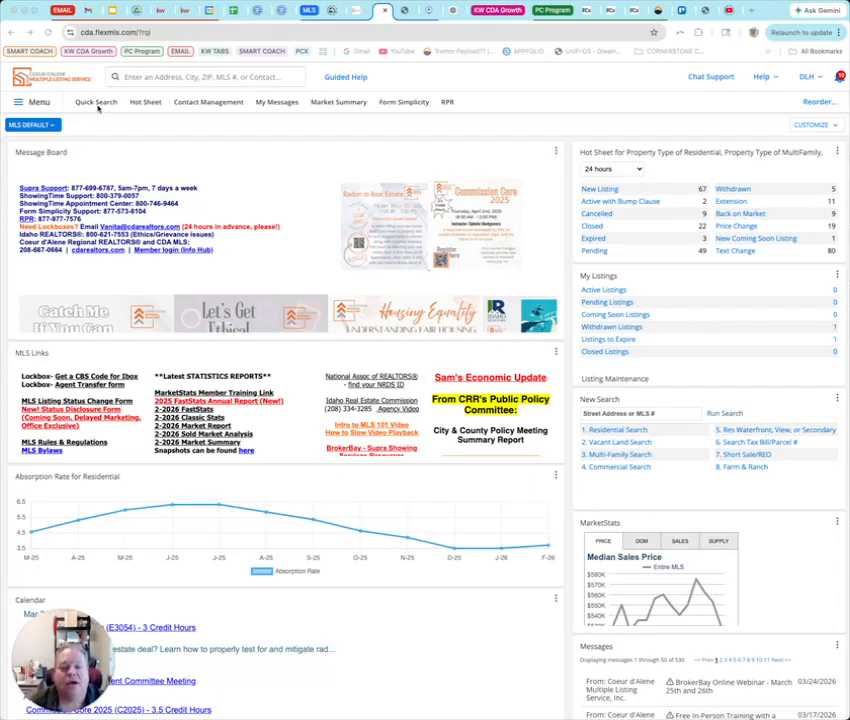
Open Quick Search and preview the Vacant Land and Multi-Family templates before returning to Residential Search
left_click(87, 103)
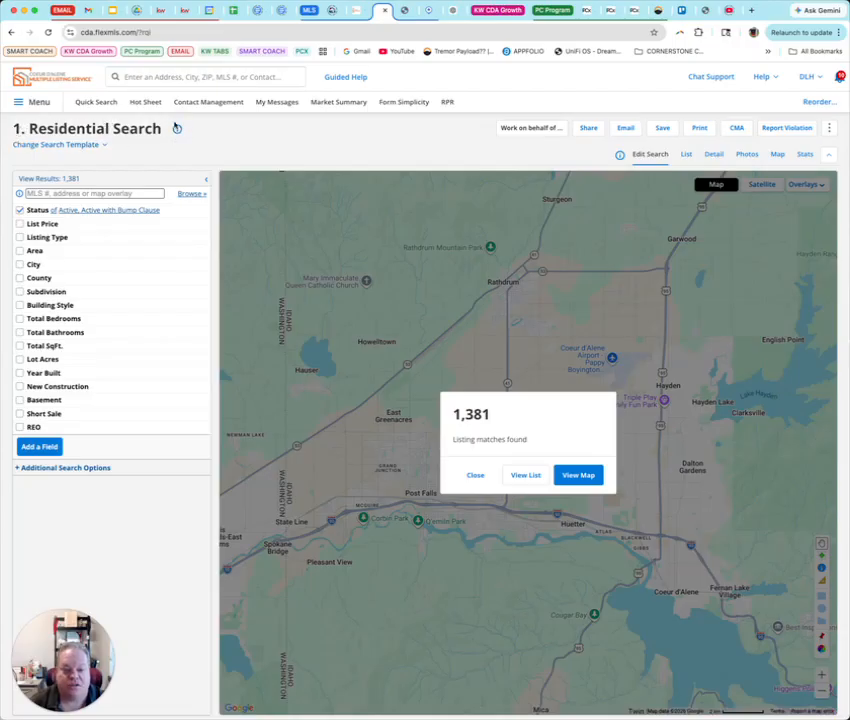
left_click(104, 146)
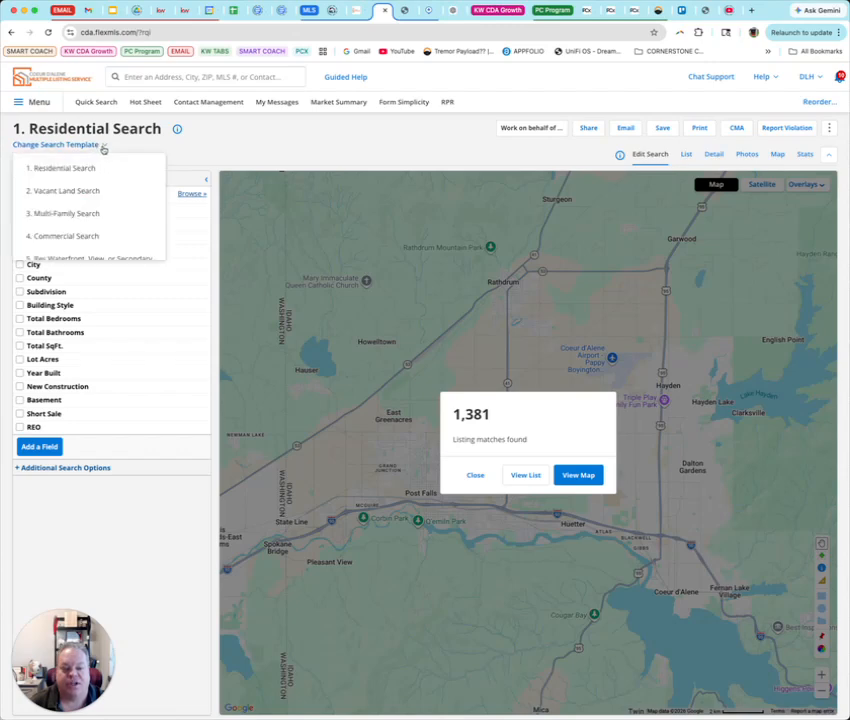
left_click(89, 190)
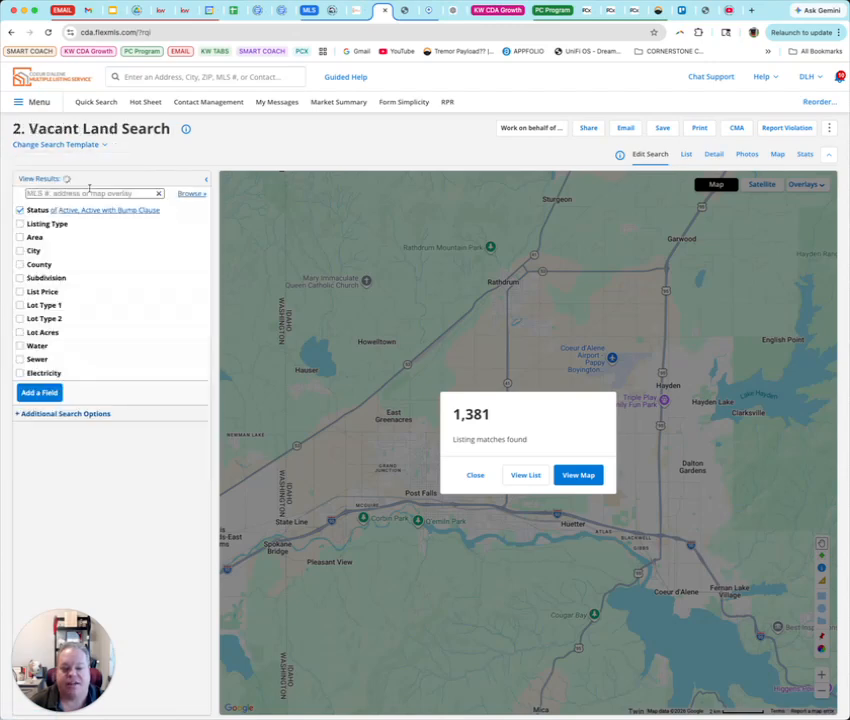
left_click(100, 145)
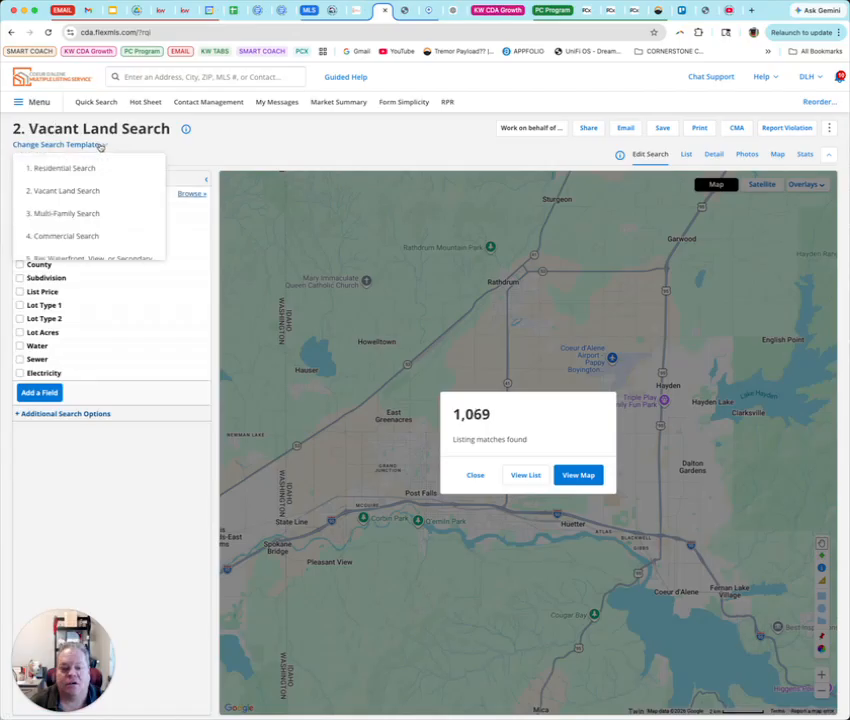
left_click(82, 213)
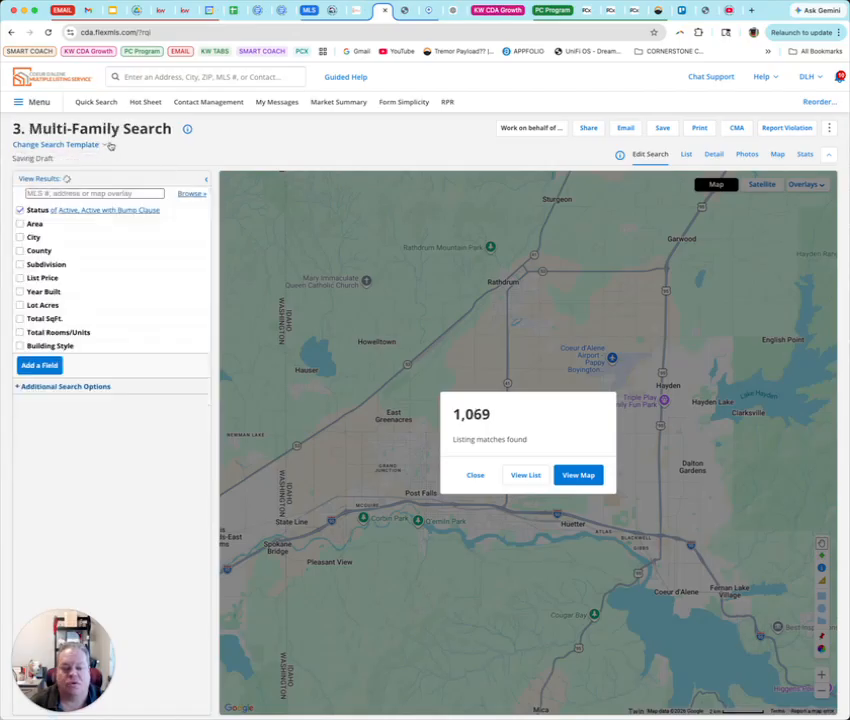
left_click(106, 145)
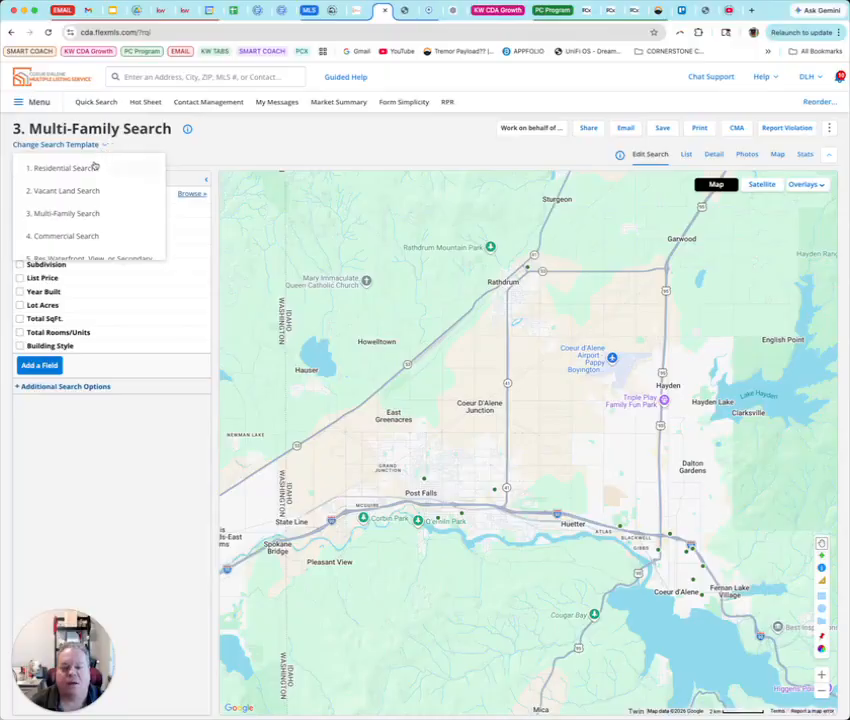
left_click(92, 167)
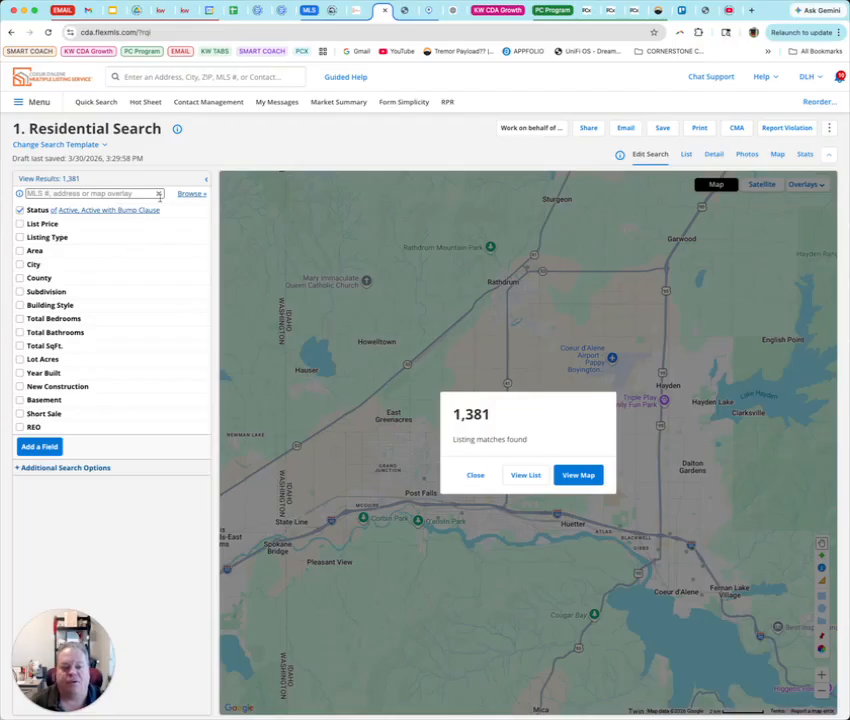
Filter the status to Closed listings sold within the last 90 days
left_click(38, 211)
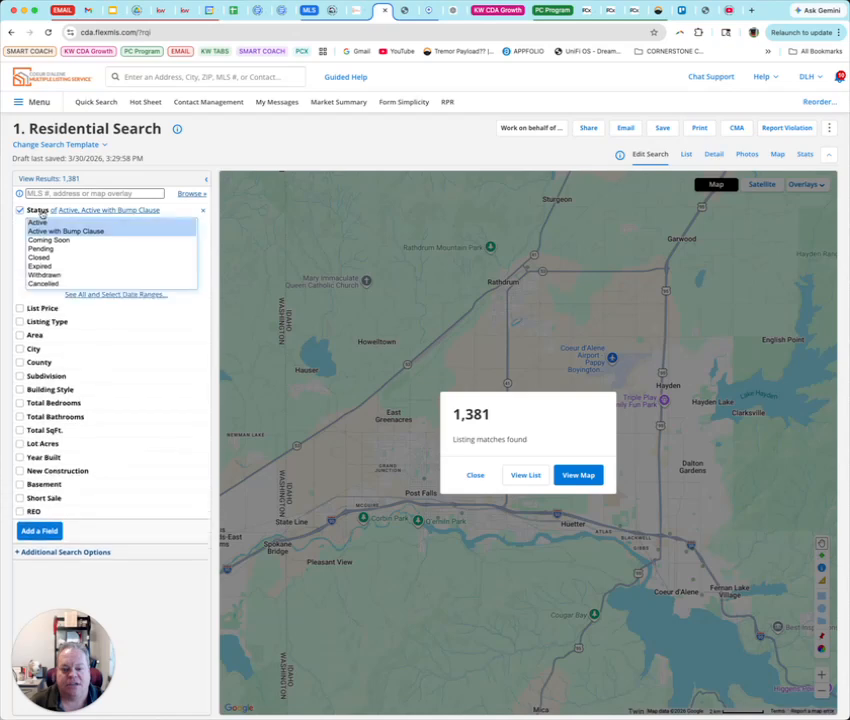
left_click(40, 249)
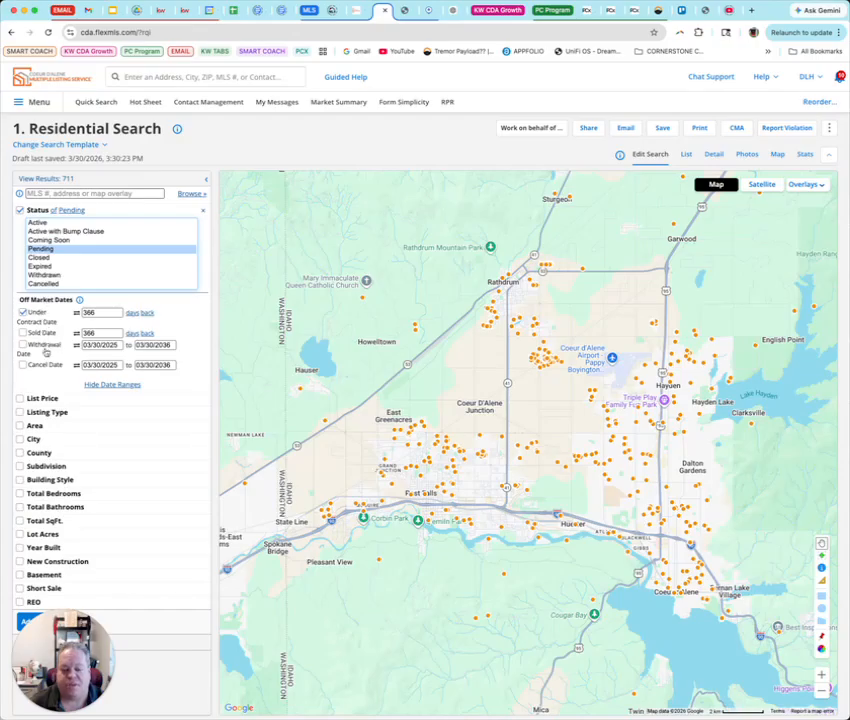
left_click(41, 258)
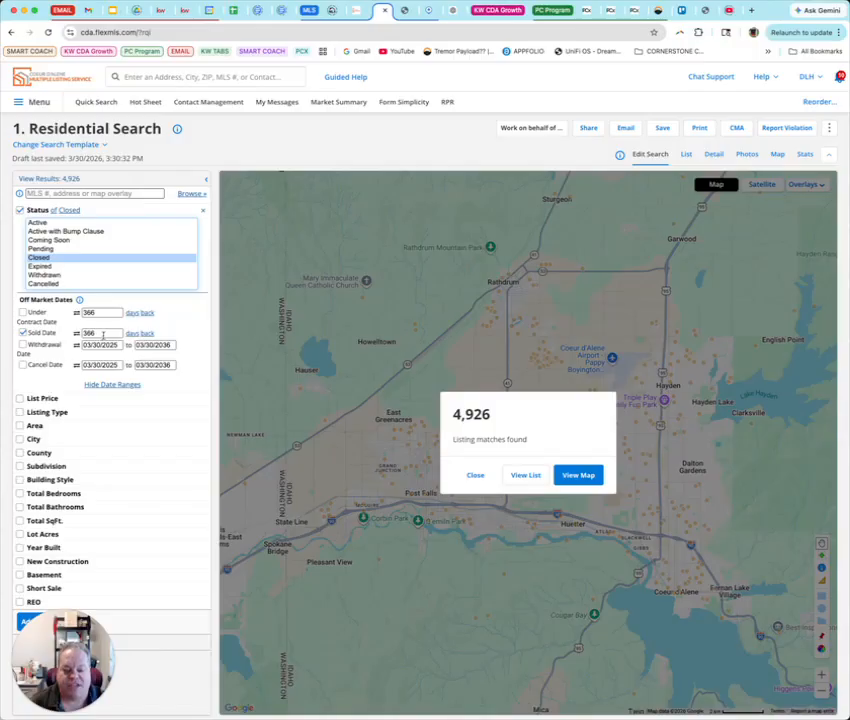
double_click(110, 333)
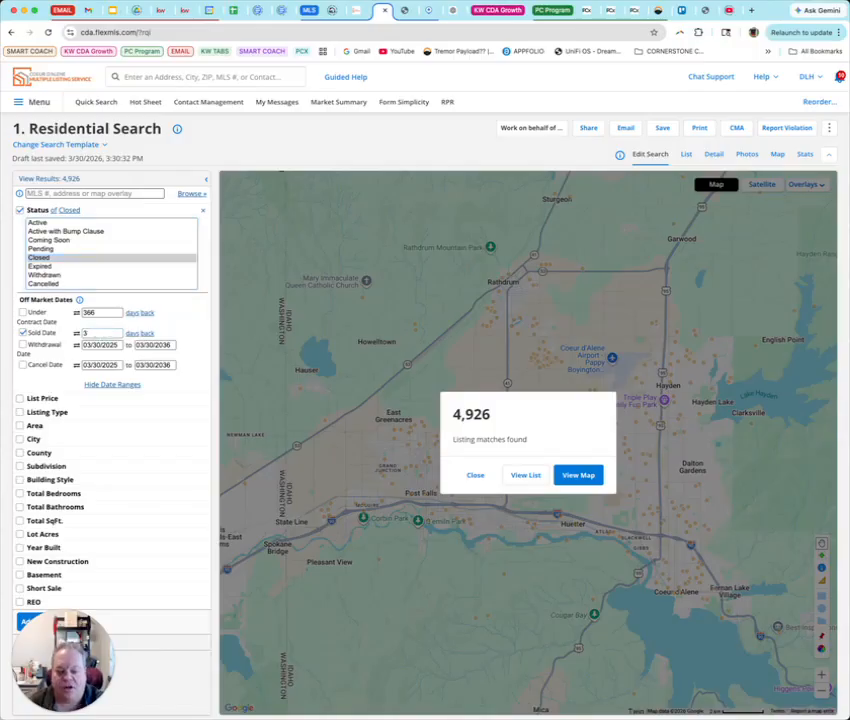
type("12")
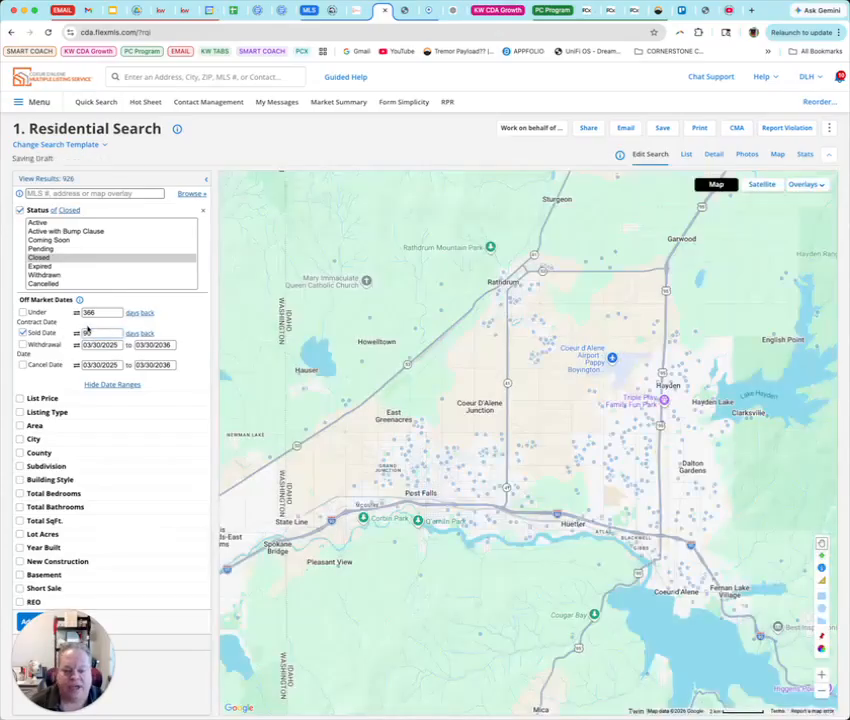
Restrict the status to Active only and dismiss the match count popup
left_click(37, 223)
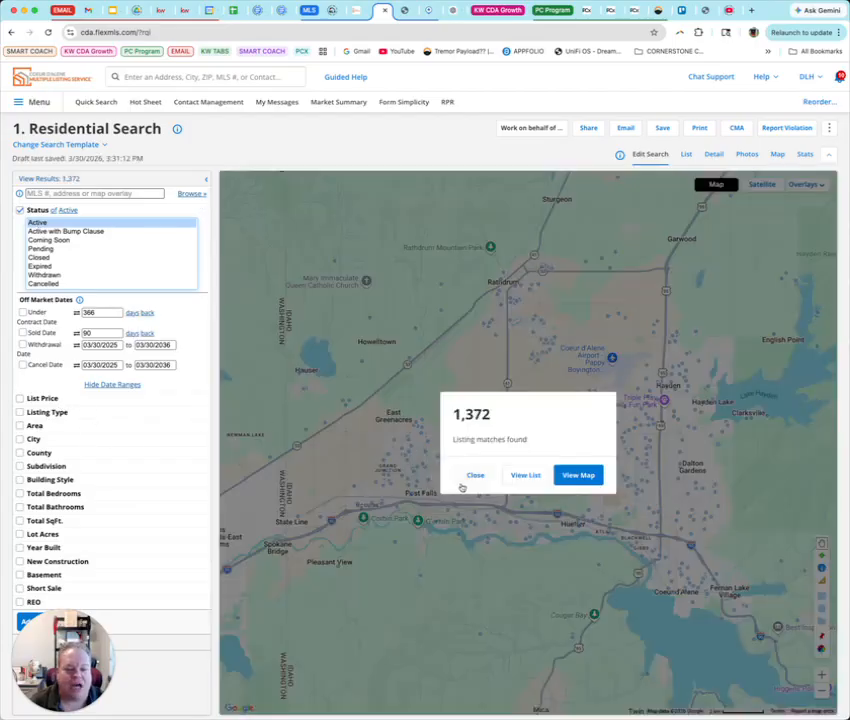
left_click(477, 476)
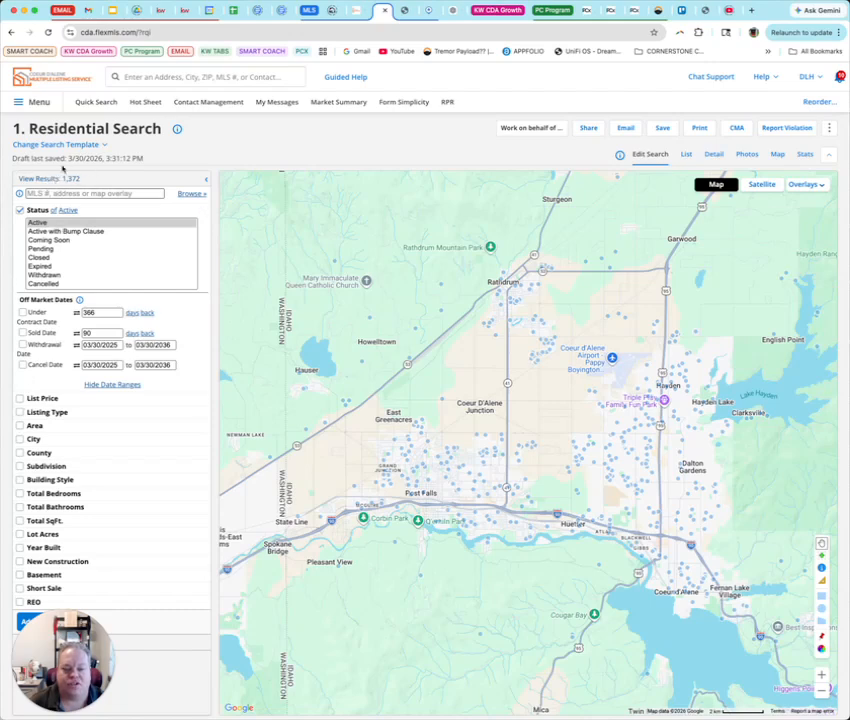
Add a List Price criterion with a minimum of 800,000
left_click(20, 400)
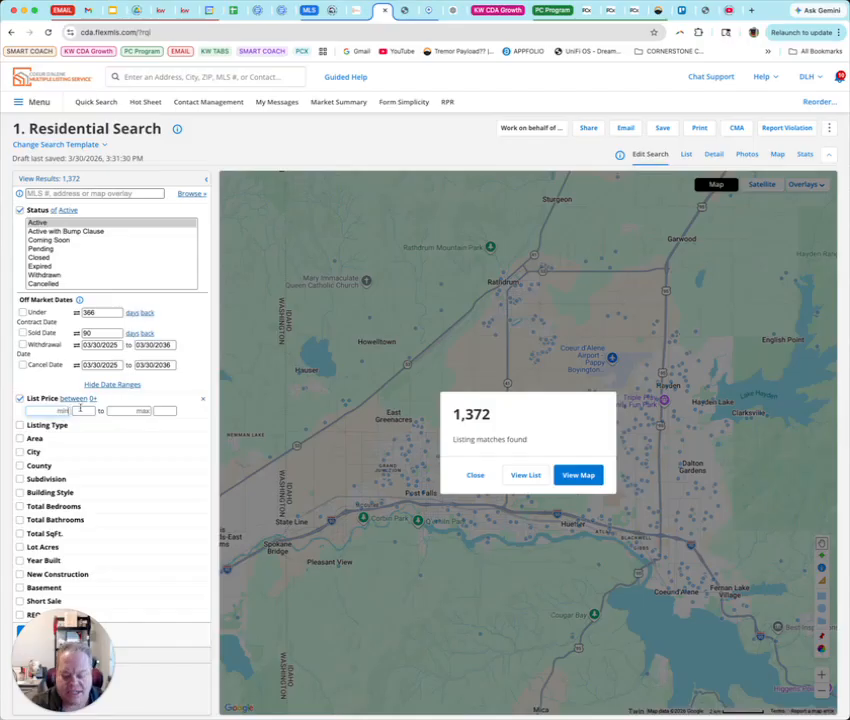
type("8000000")
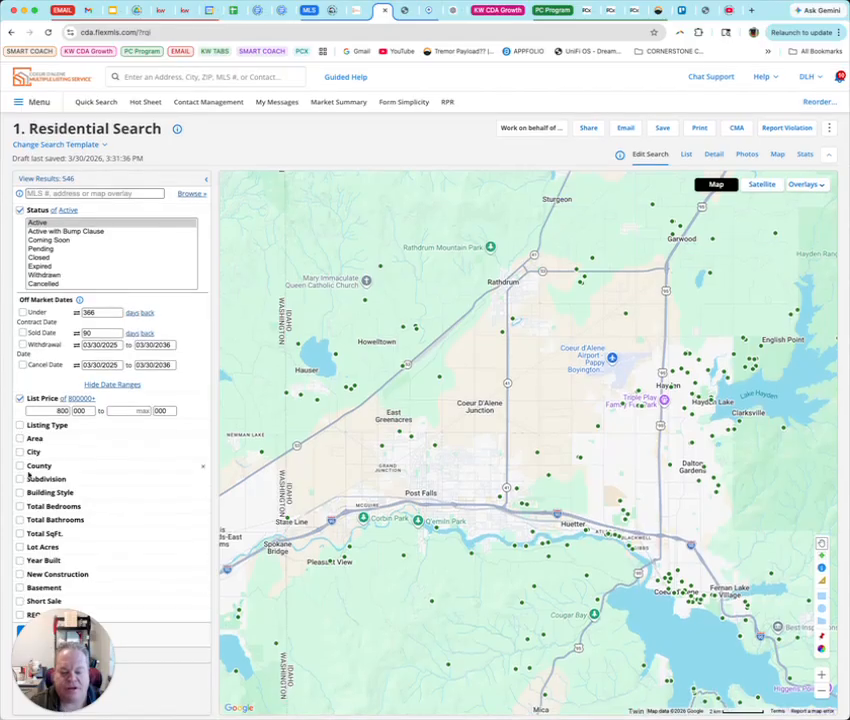
Limit the Listing Type to Residential Waterfront and Residential Waterfront Secondary
left_click(20, 425)
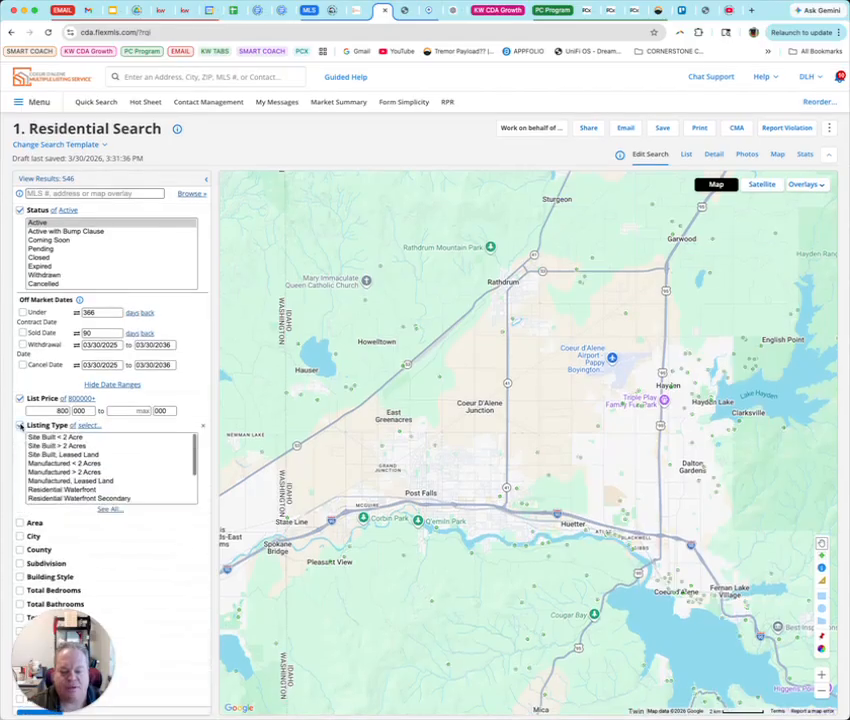
scroll(55, 463, "down", 3)
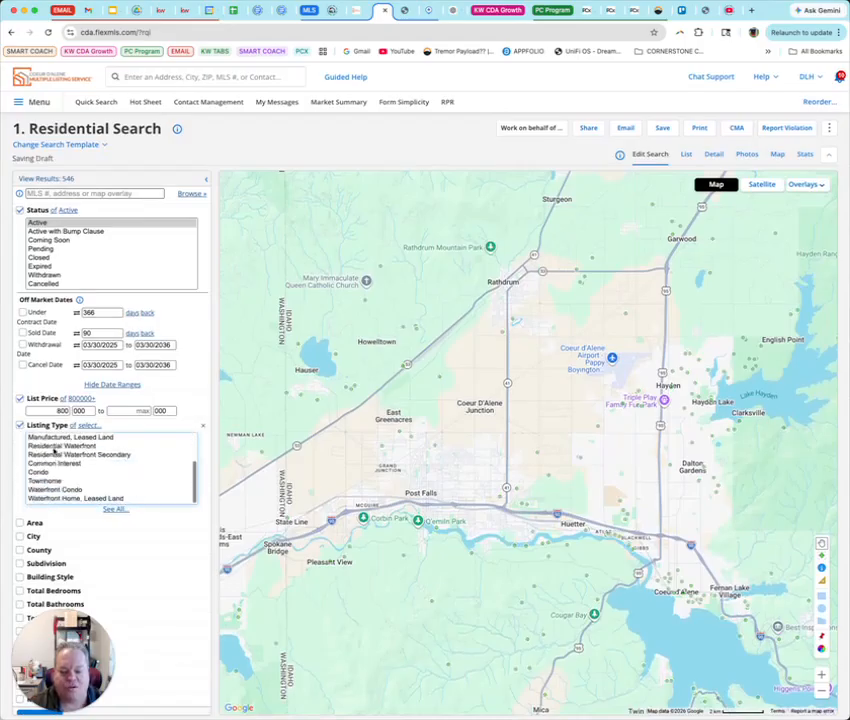
scroll(55, 452, "up", 3)
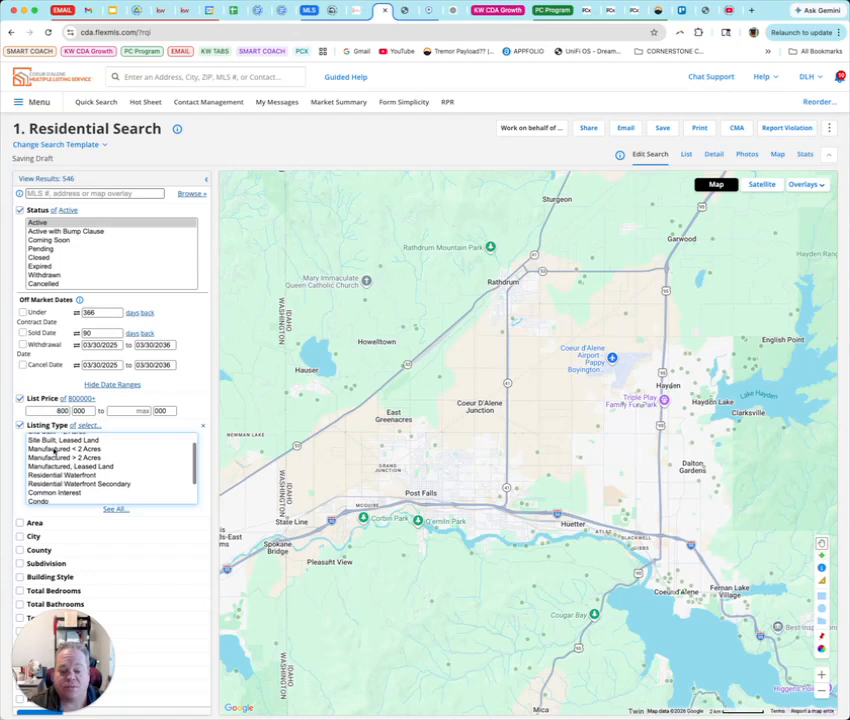
scroll(53, 452, "down", 3)
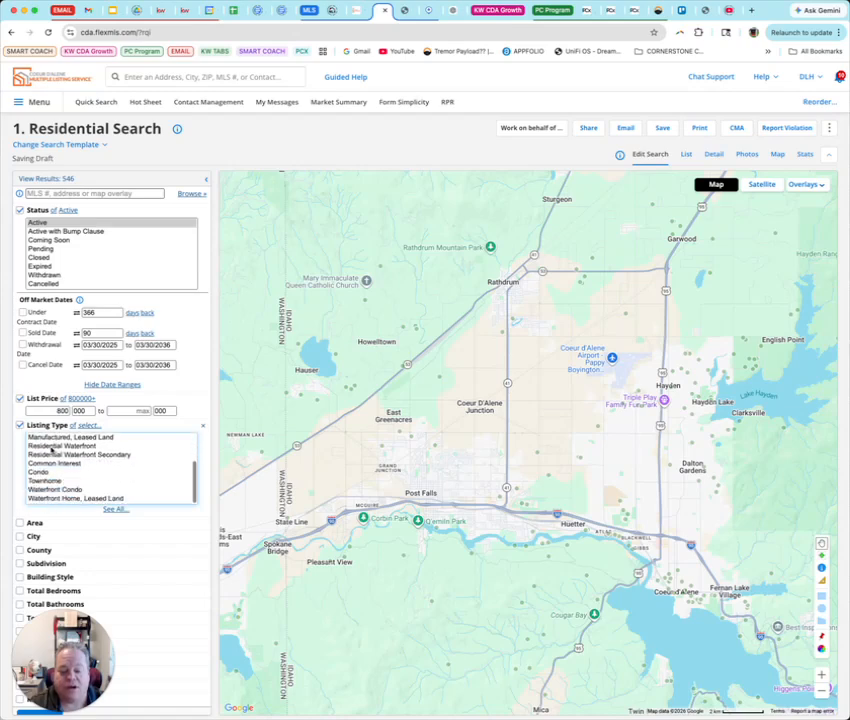
left_click(53, 446)
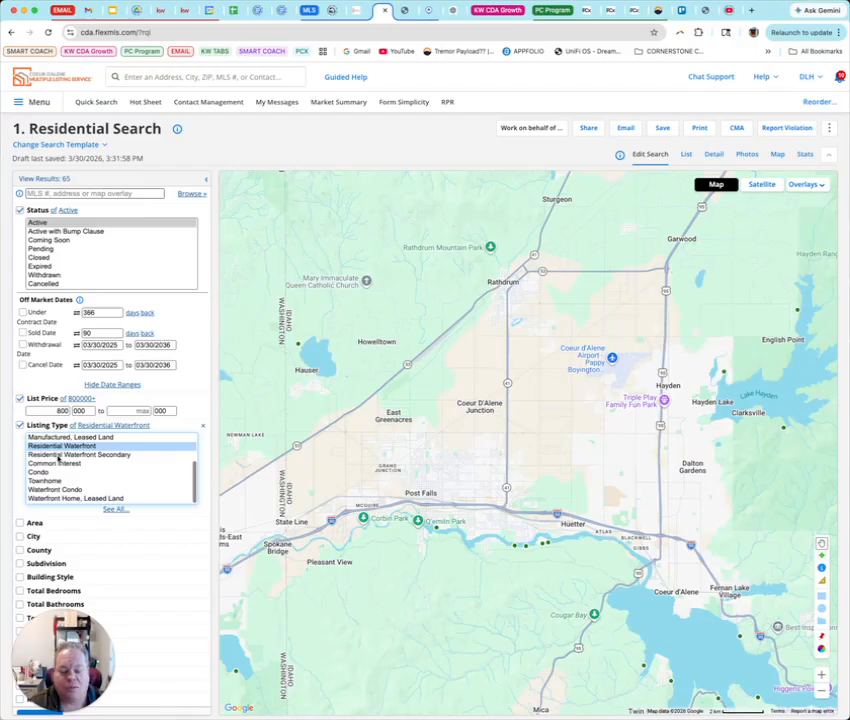
left_click(58, 456)
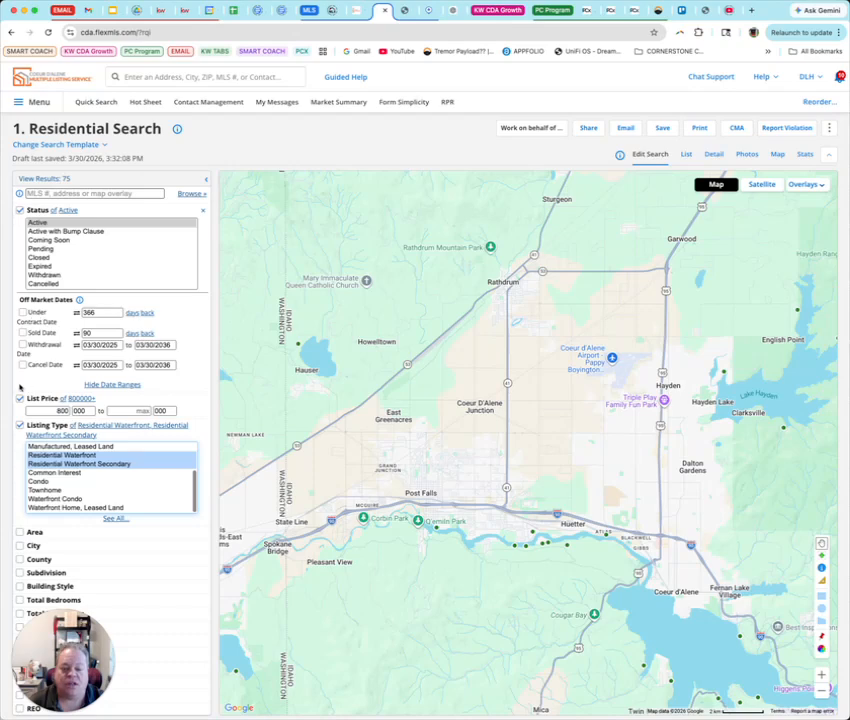
Add minimums of 4 total bedrooms and 3 total bathrooms
scroll(16, 413, "down", 2)
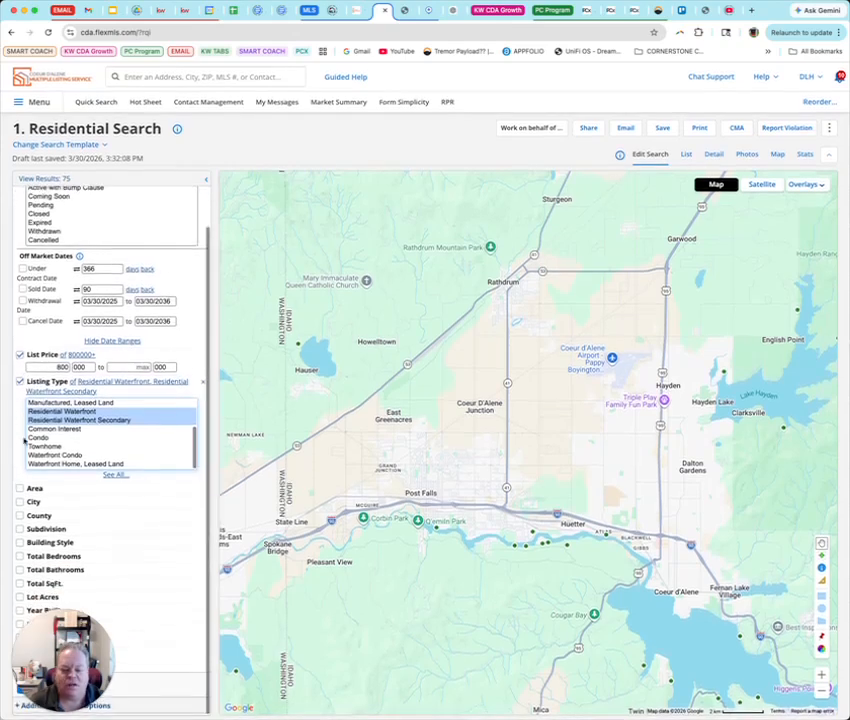
left_click(13, 452)
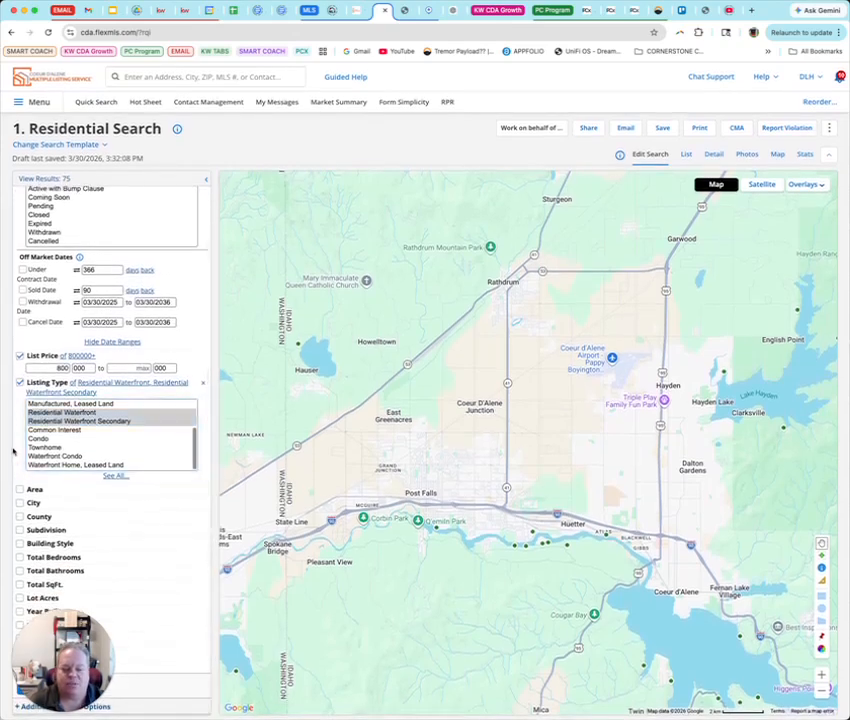
left_click(19, 557)
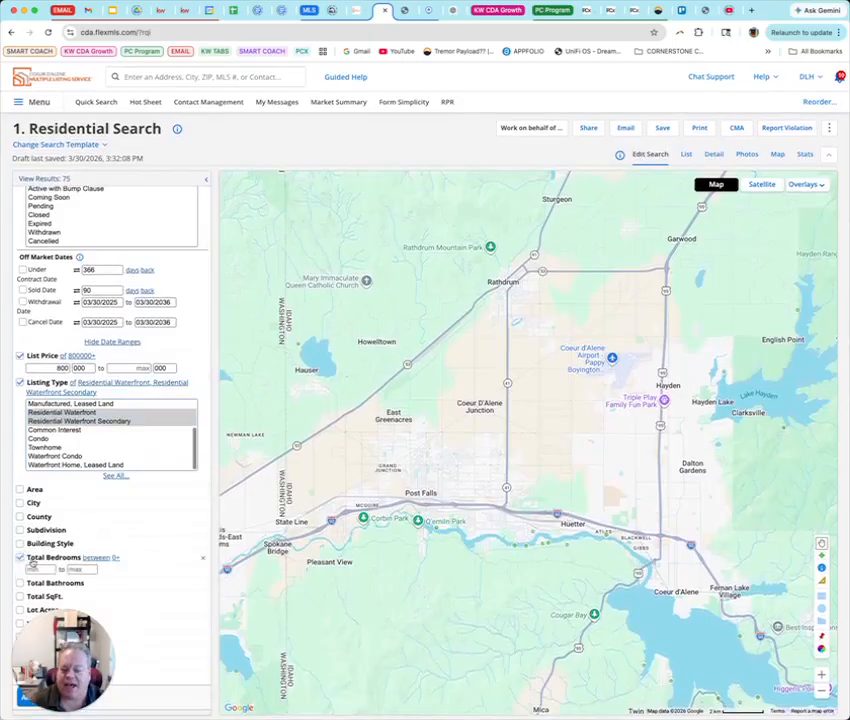
type("4")
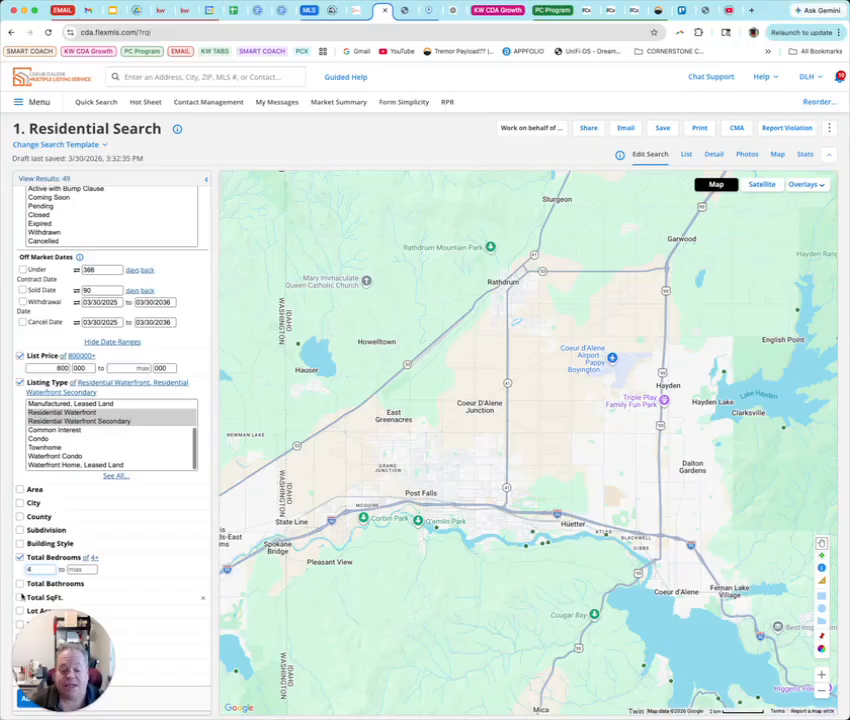
left_click(20, 587)
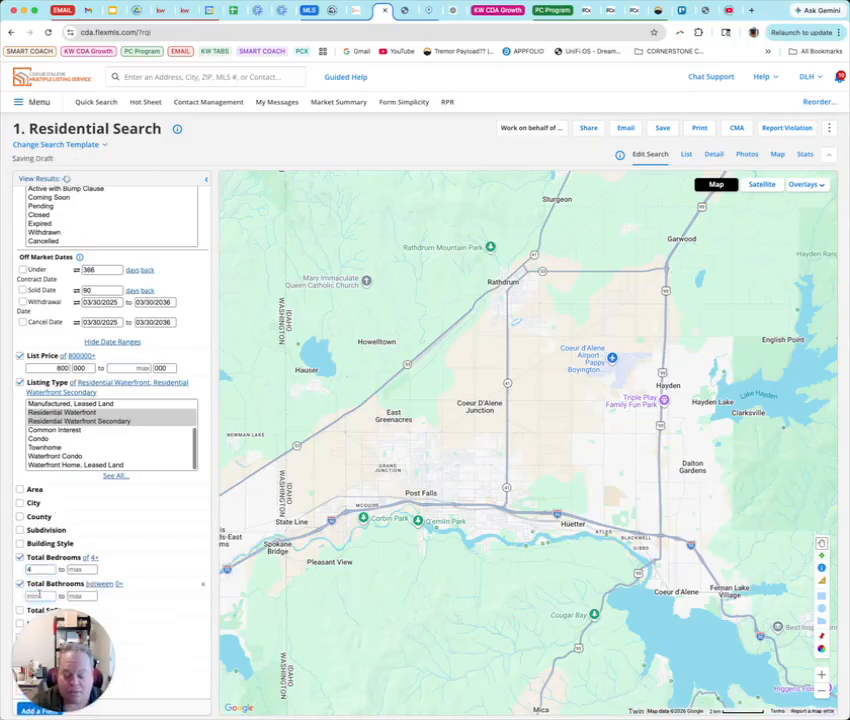
type("3")
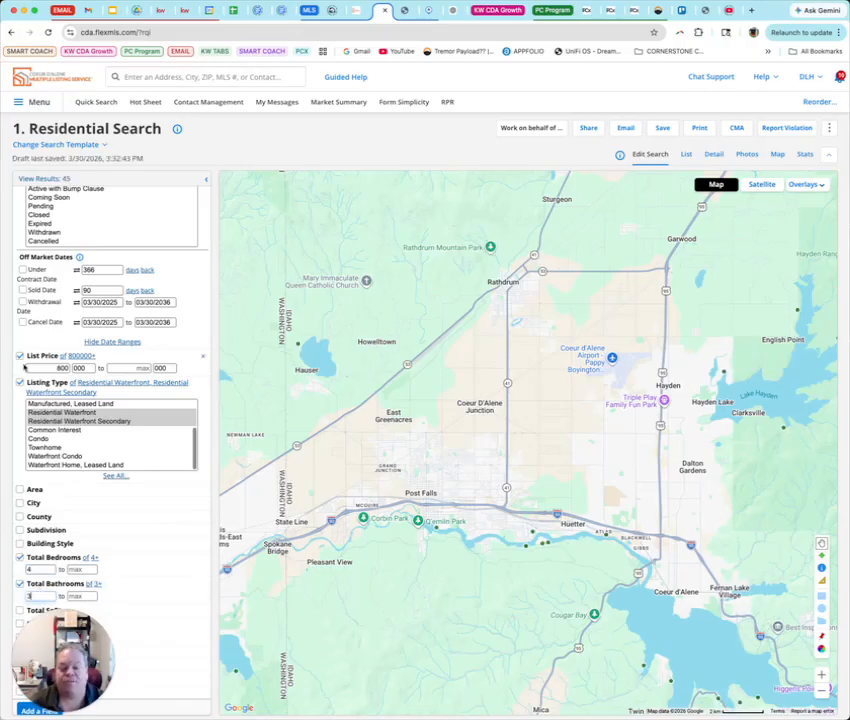
Open the search results list and browse several listings in the Detail view
left_click(46, 179)
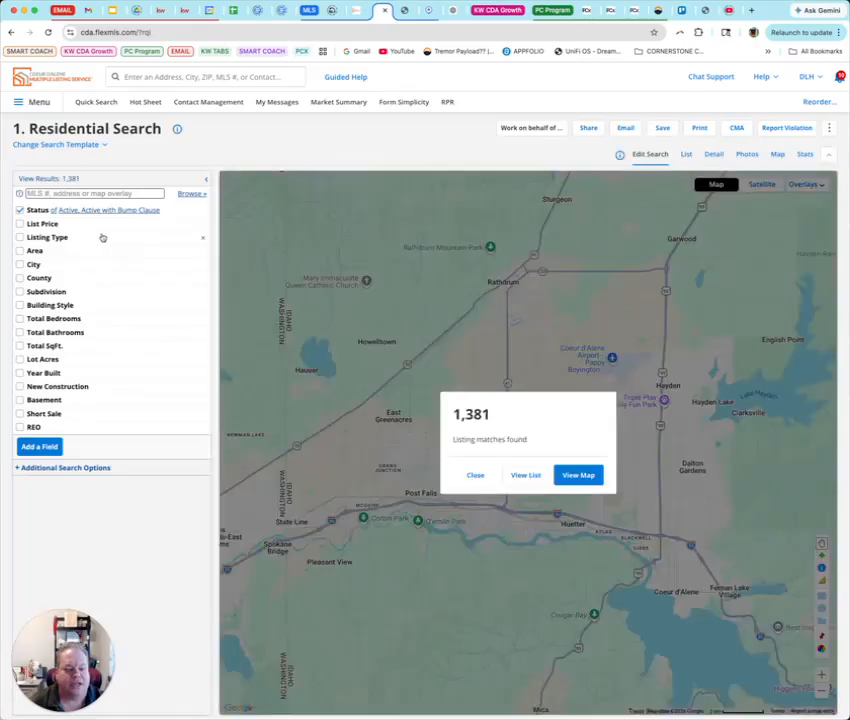
left_click(67, 178)
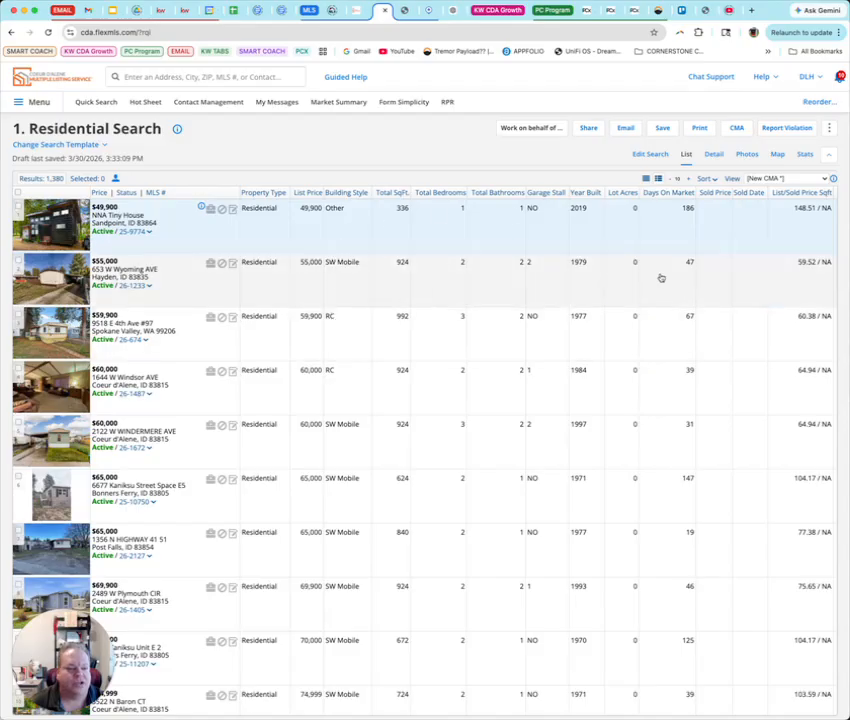
left_click(715, 156)
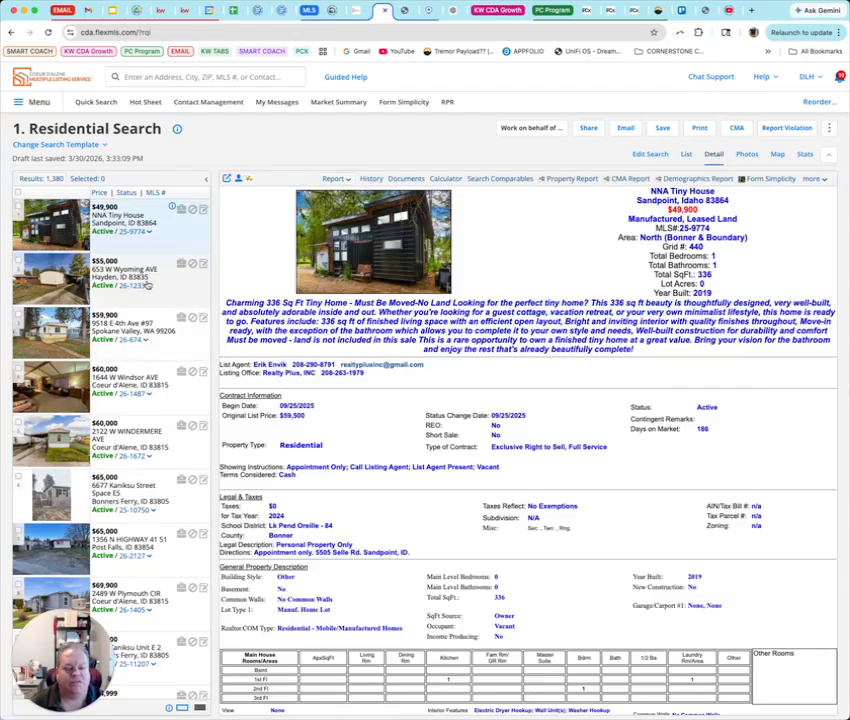
left_click(137, 270)
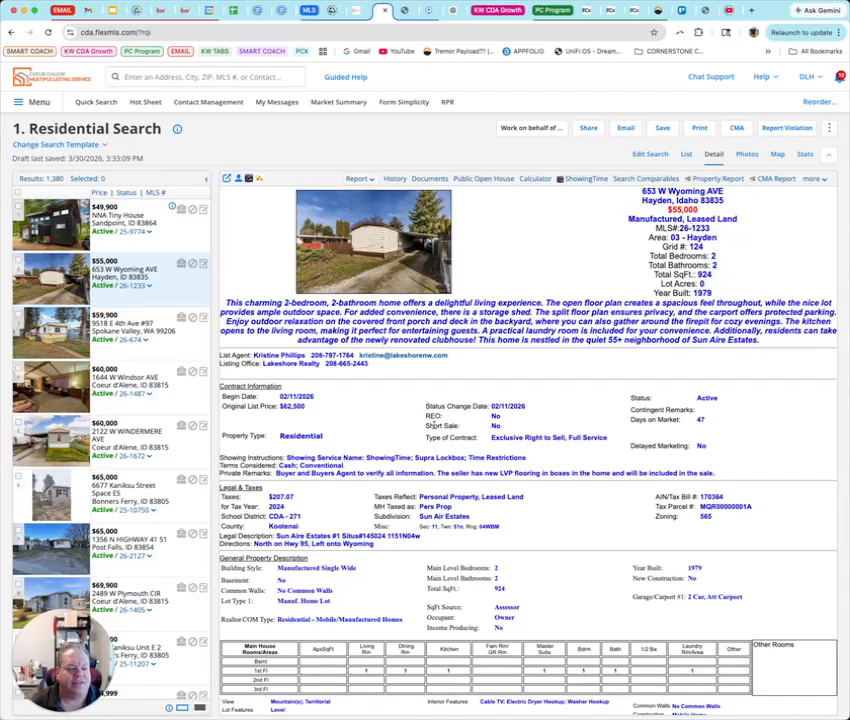
scroll(433, 423, "down", 3)
left_click(110, 377)
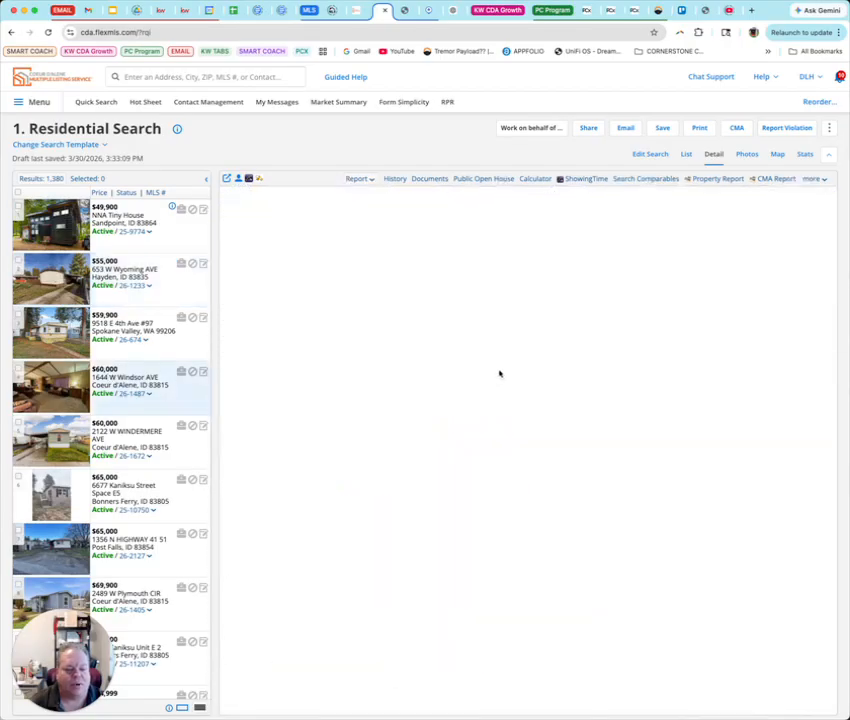
left_click(129, 421)
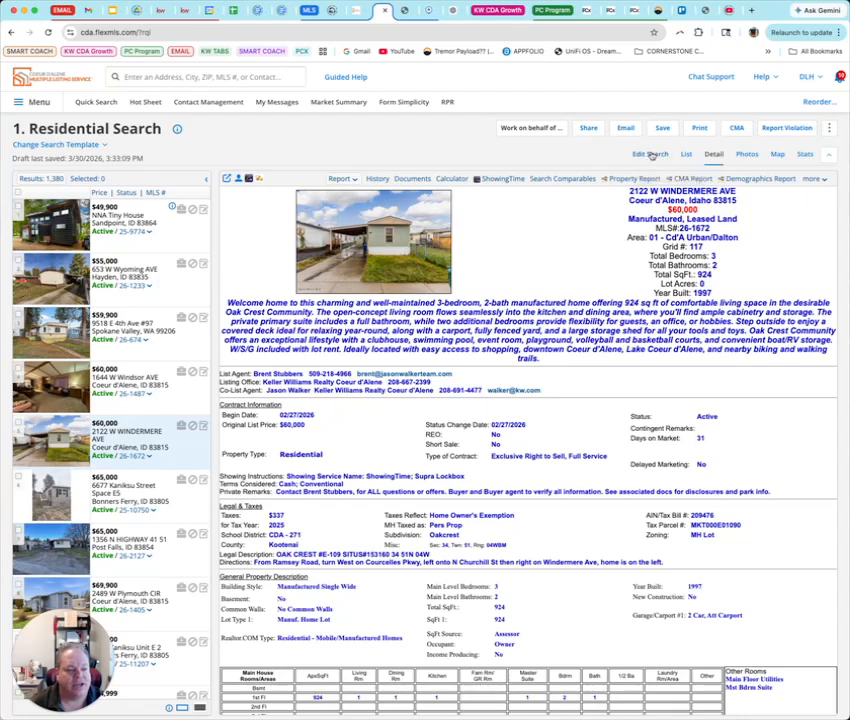
Return to Edit Search and set a minimum of 4 total bedrooms
left_click(651, 155)
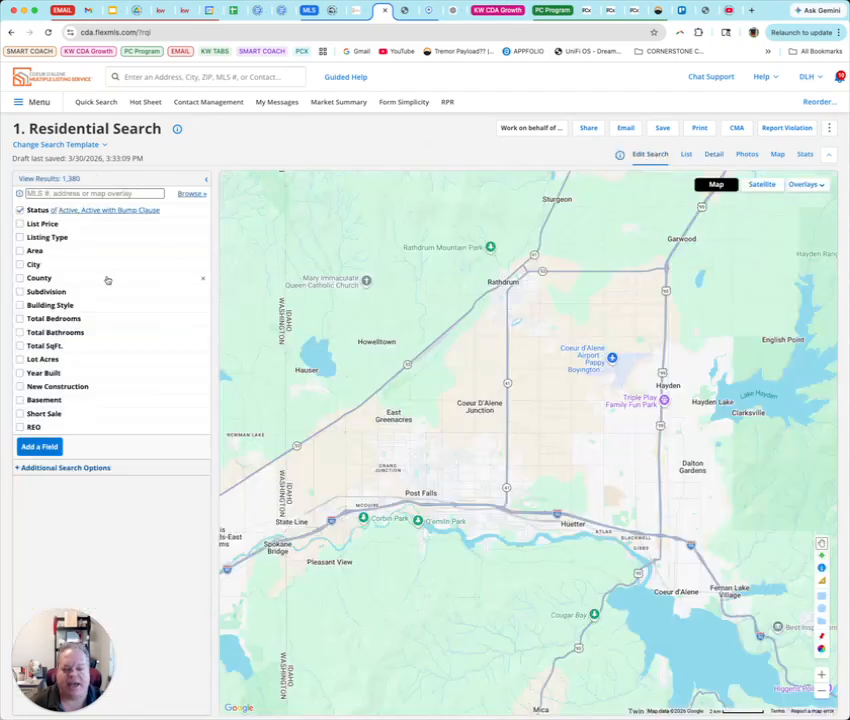
left_click(29, 319)
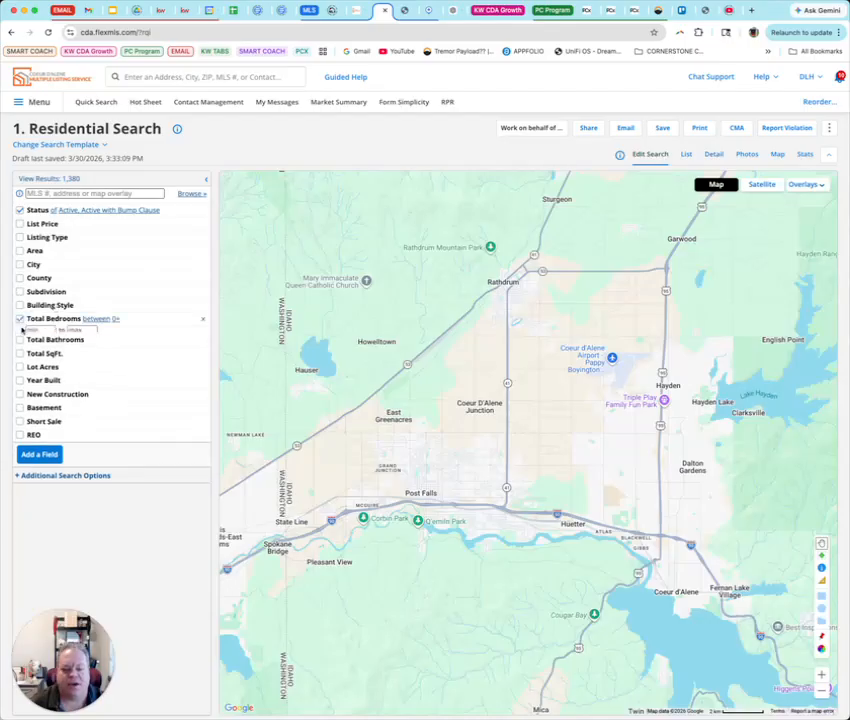
left_click(33, 332)
left_click(39, 352)
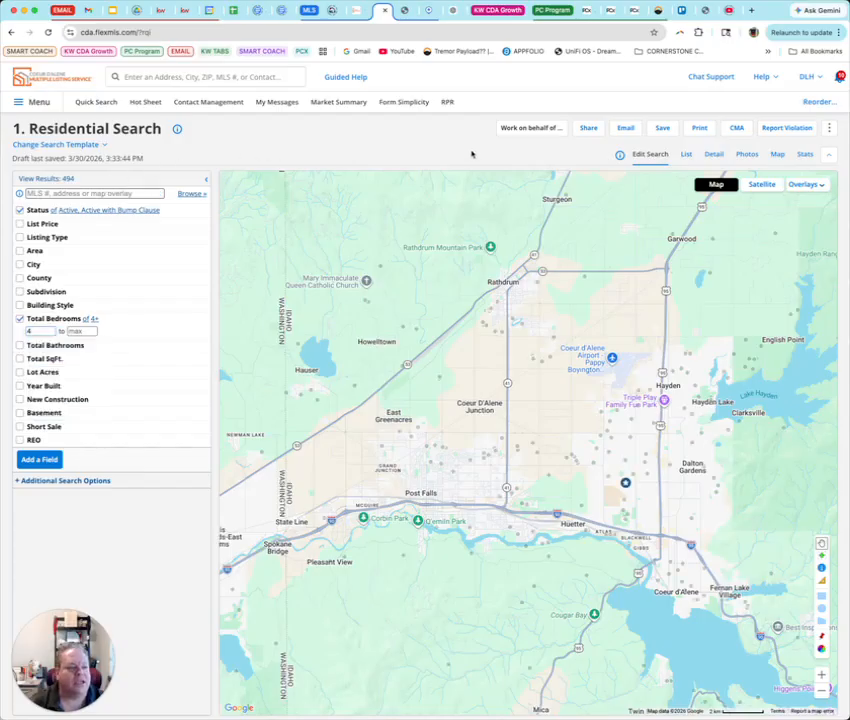
left_click(667, 127)
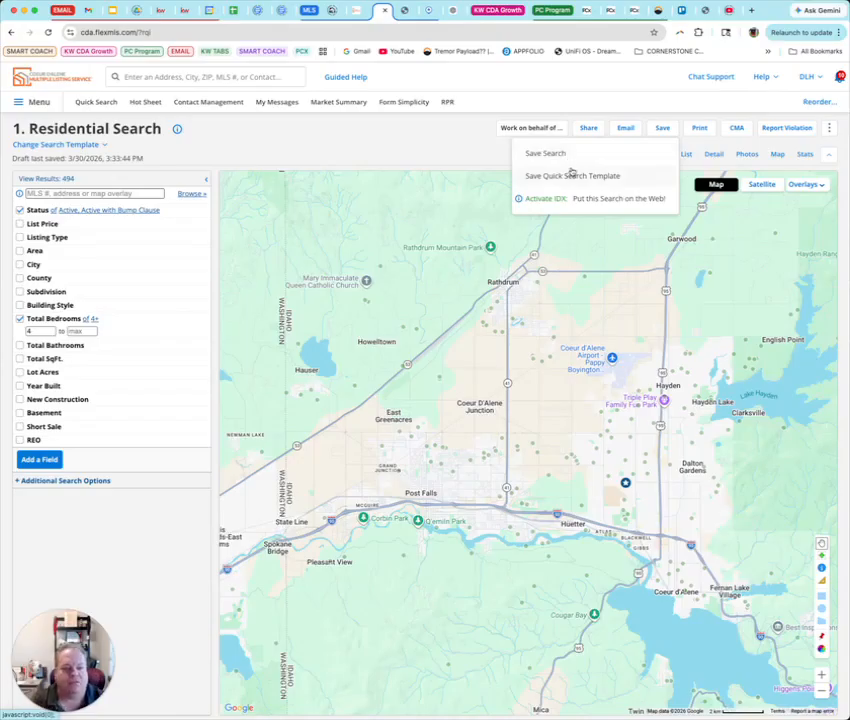
left_click(564, 153)
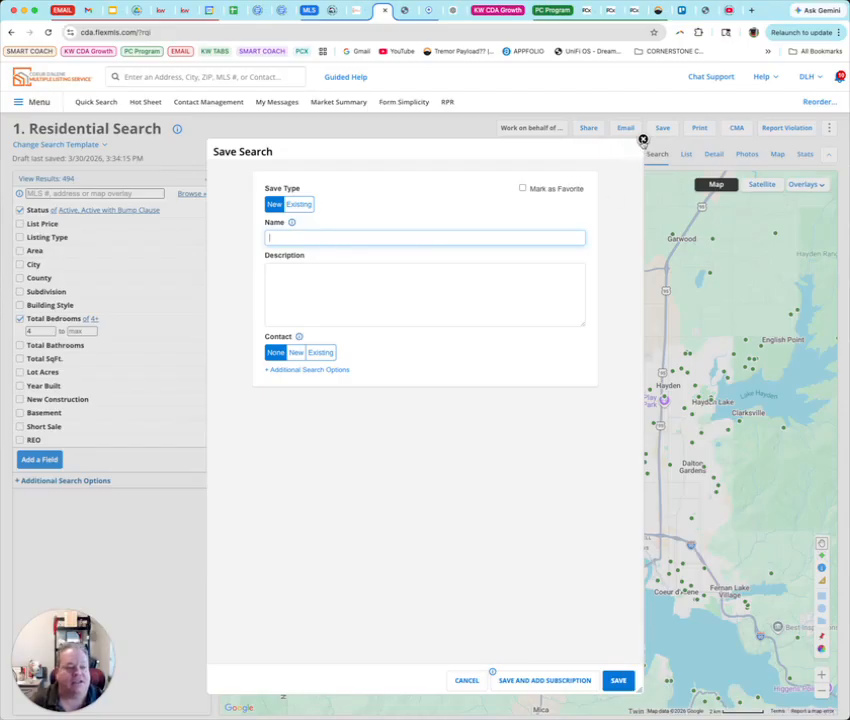
left_click(643, 140)
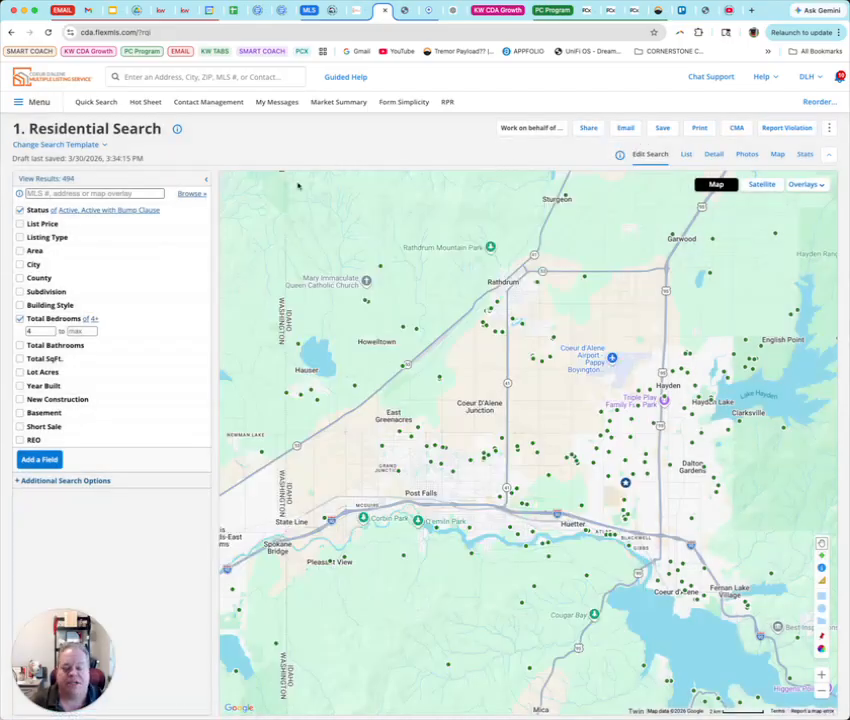